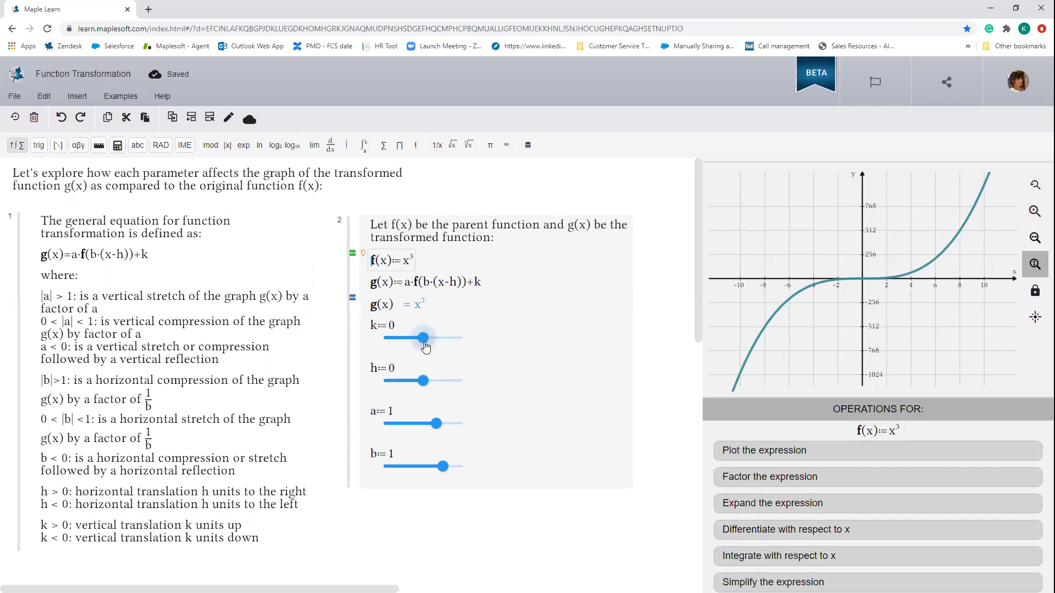
Raise and lower k, reset k to 0, then slide h right to 6 and back to -6
left_click_drag(421, 342, 443, 344)
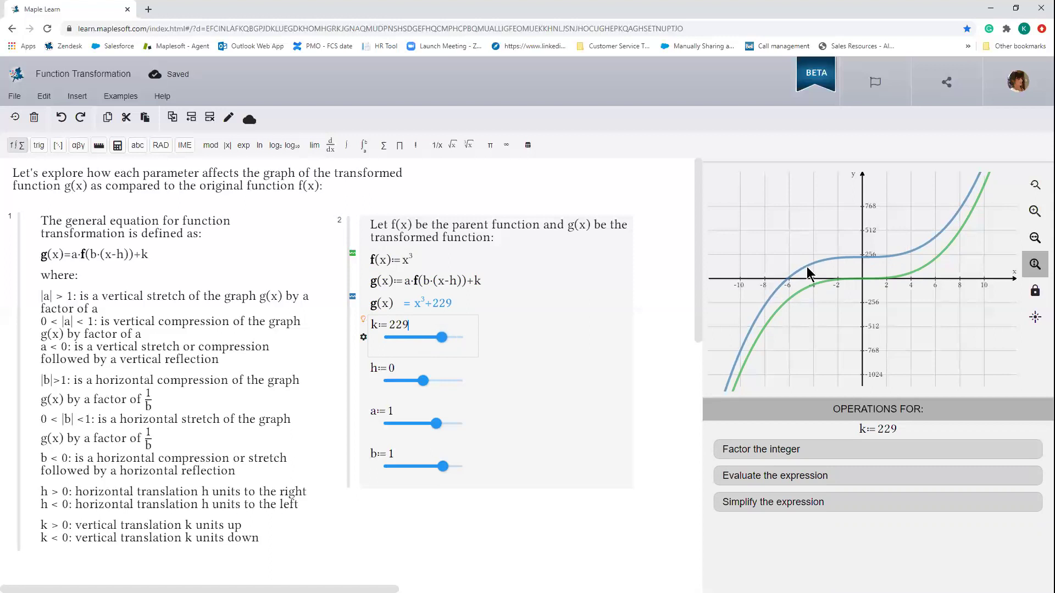
left_click_drag(440, 344, 398, 338)
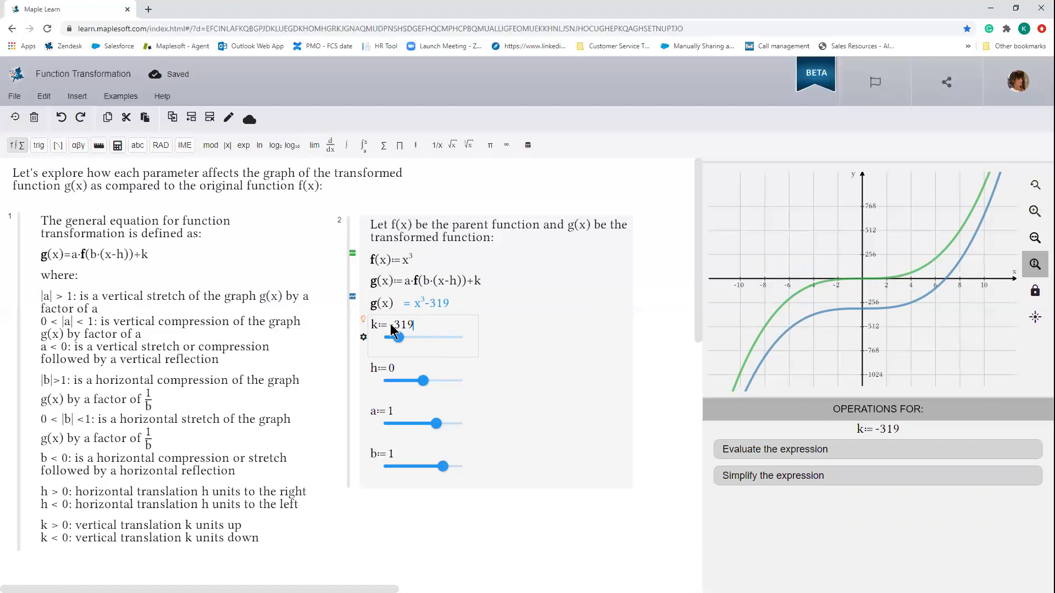
key("BackSpace")
key("BackSpace")
key("BackSpace")
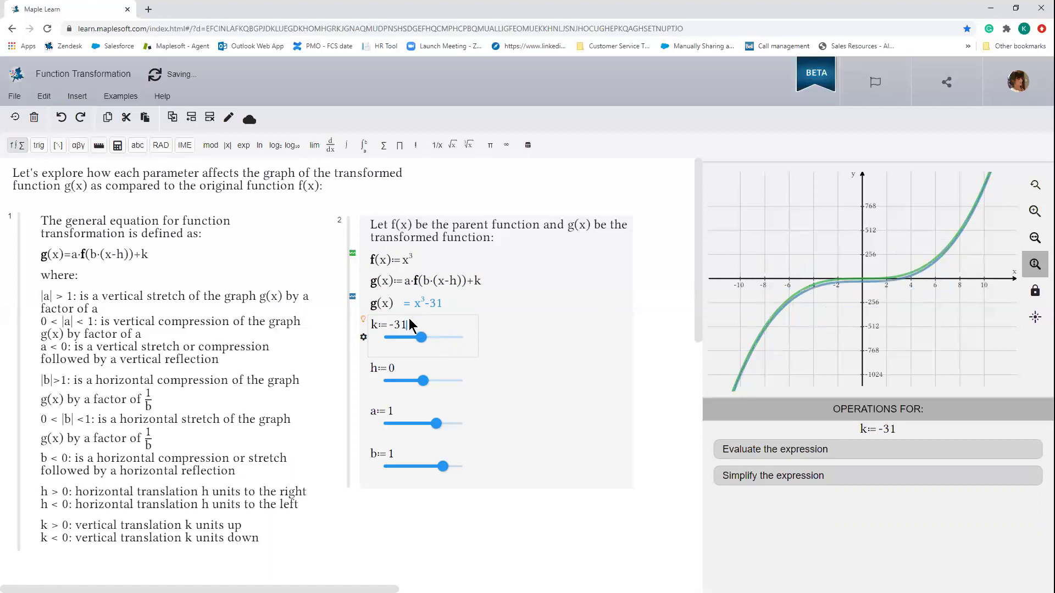
type("0")
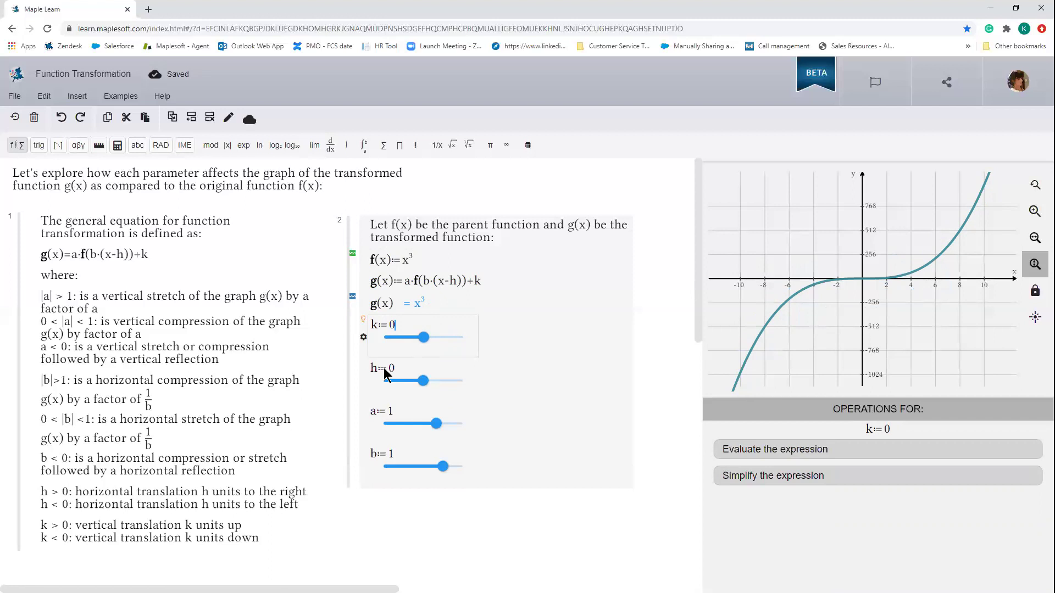
left_click_drag(425, 388, 449, 389)
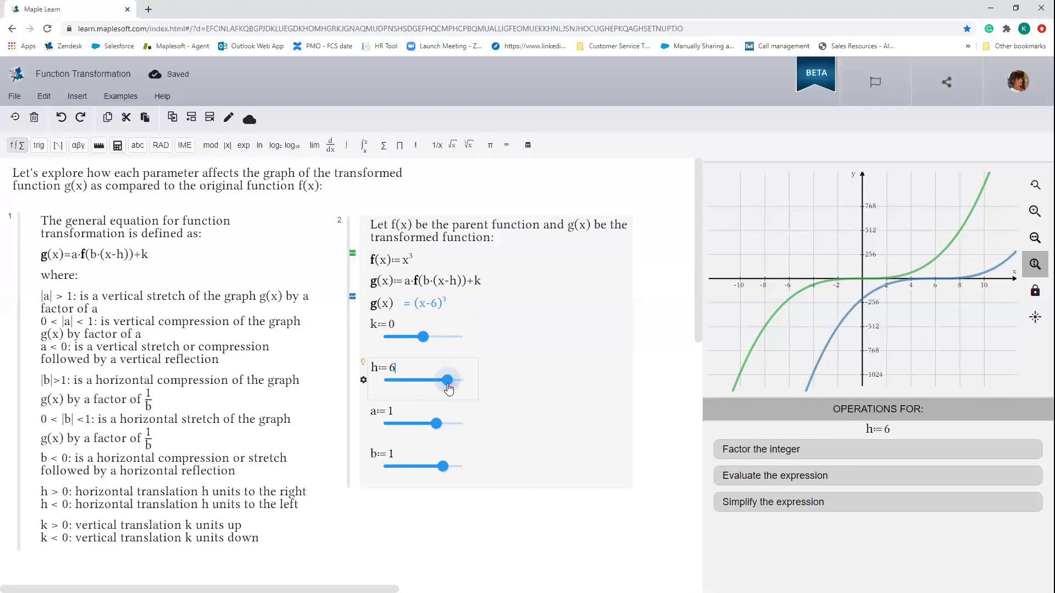
left_click_drag(449, 388, 402, 386)
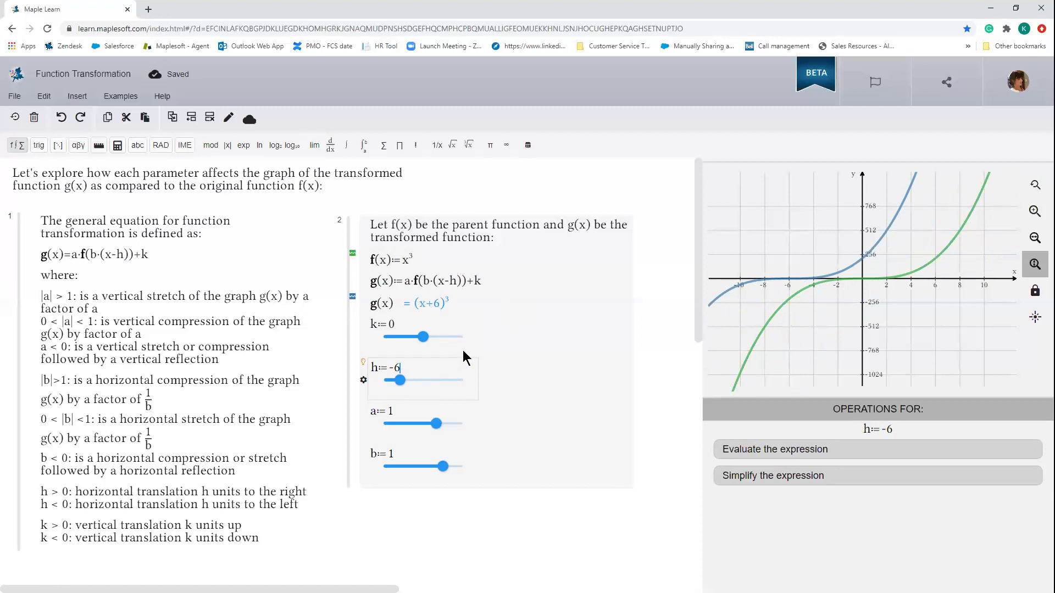
Replace the h value with 0 so g(x) matches x³ again
key("BackSpace")
key("BackSpace")
type("0")
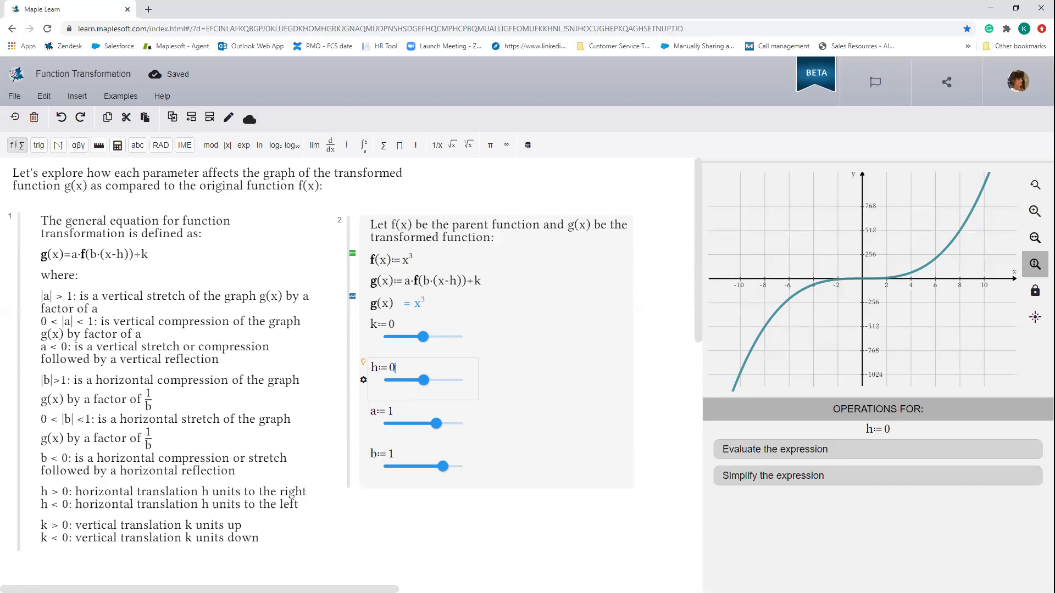
Set a to 0.9, then slide it down to 0.21 and up to 2.54
left_click(395, 415)
key("BackSpace")
type("0.9")
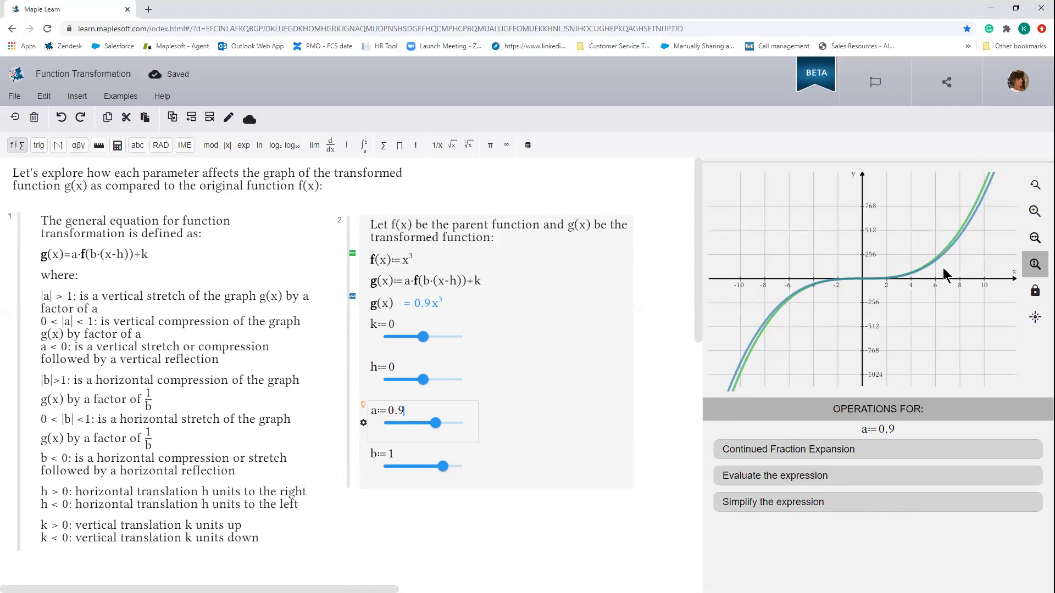
left_click(434, 426)
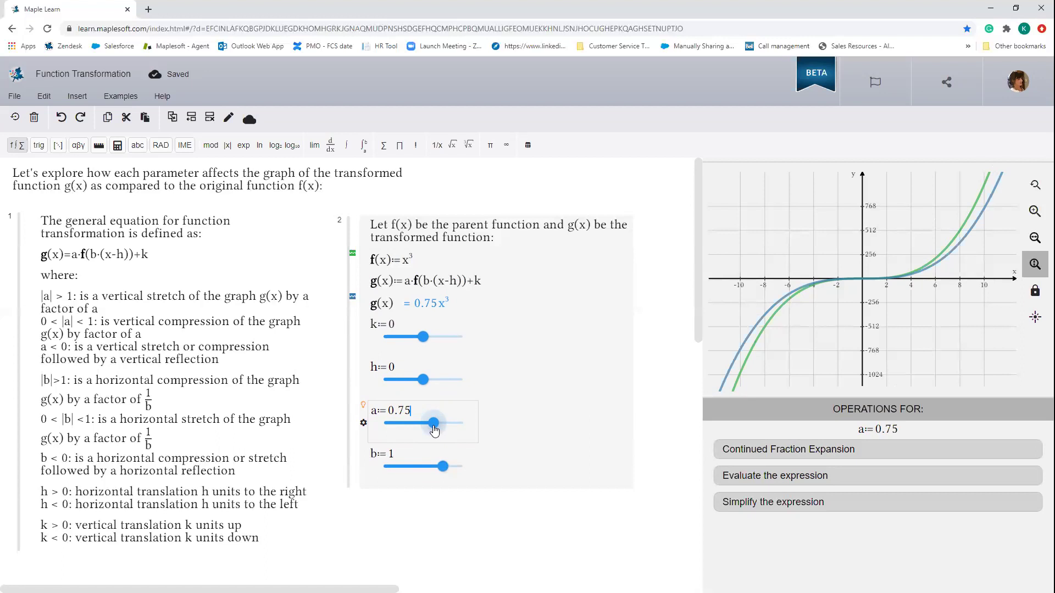
left_click_drag(427, 429, 427, 429)
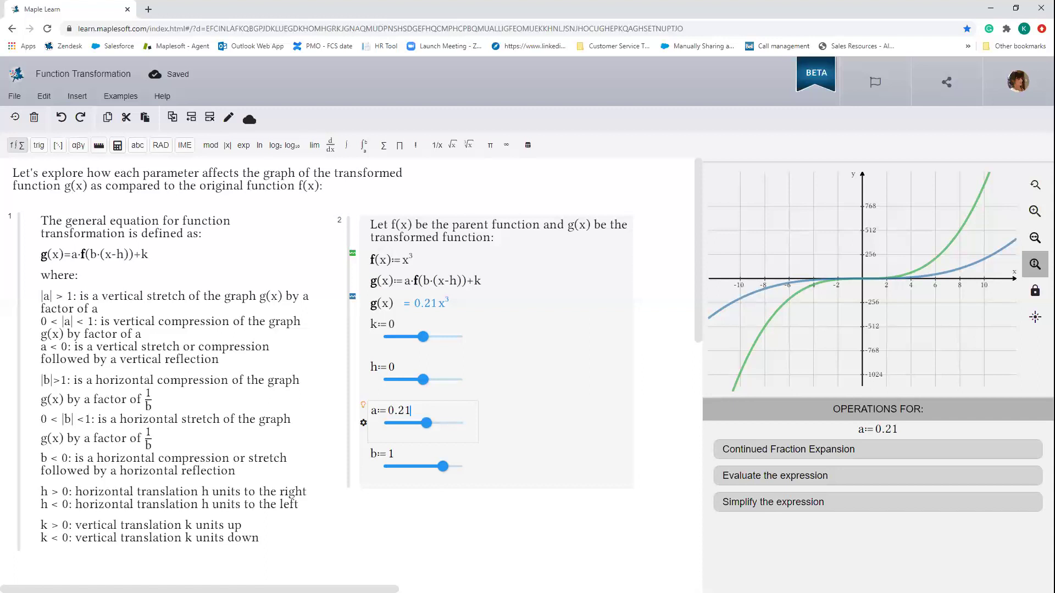
left_click_drag(428, 433, 458, 430)
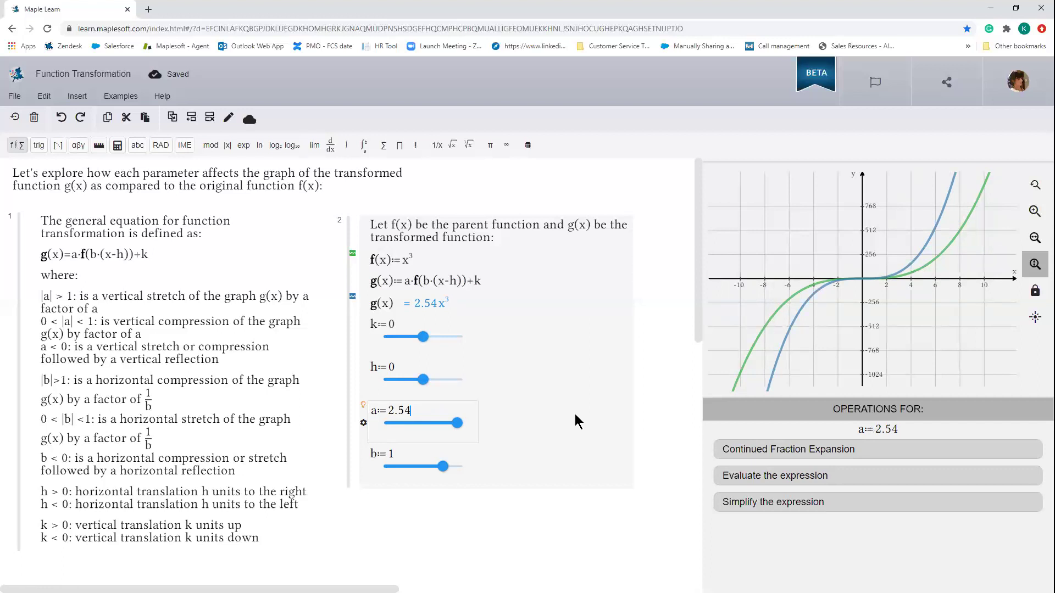
Drag the a slider to its maximum so a equals 3.00
left_click_drag(459, 427, 496, 423)
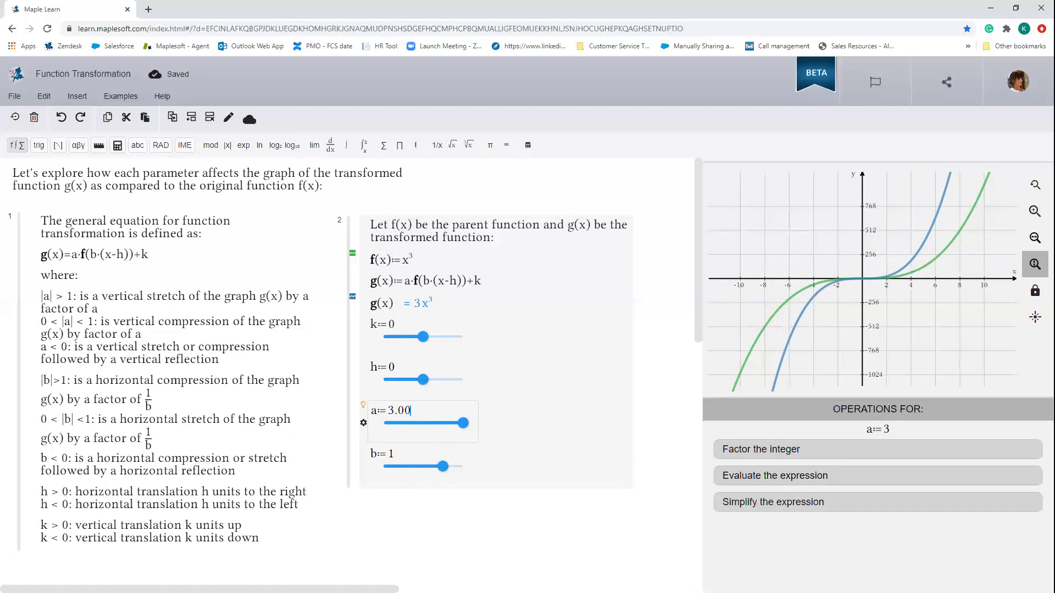
Insert a minus sign before a's value to make a = -3.00
left_click(389, 412)
type("-")
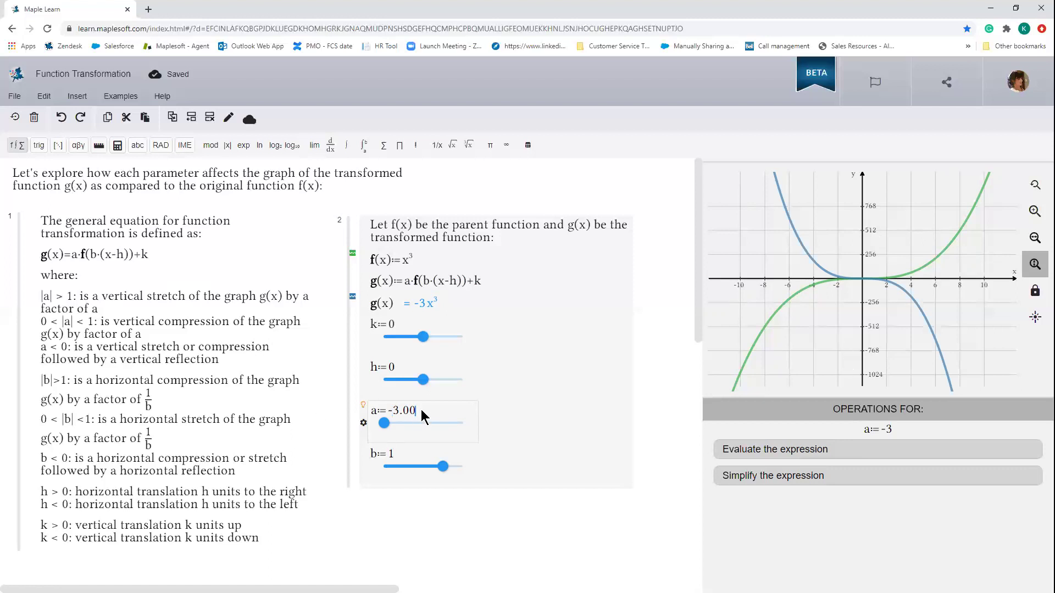
Replace the a value with 1 so g(x) equals x³
key("BackSpace")
key("BackSpace")
key("BackSpace")
type("1")
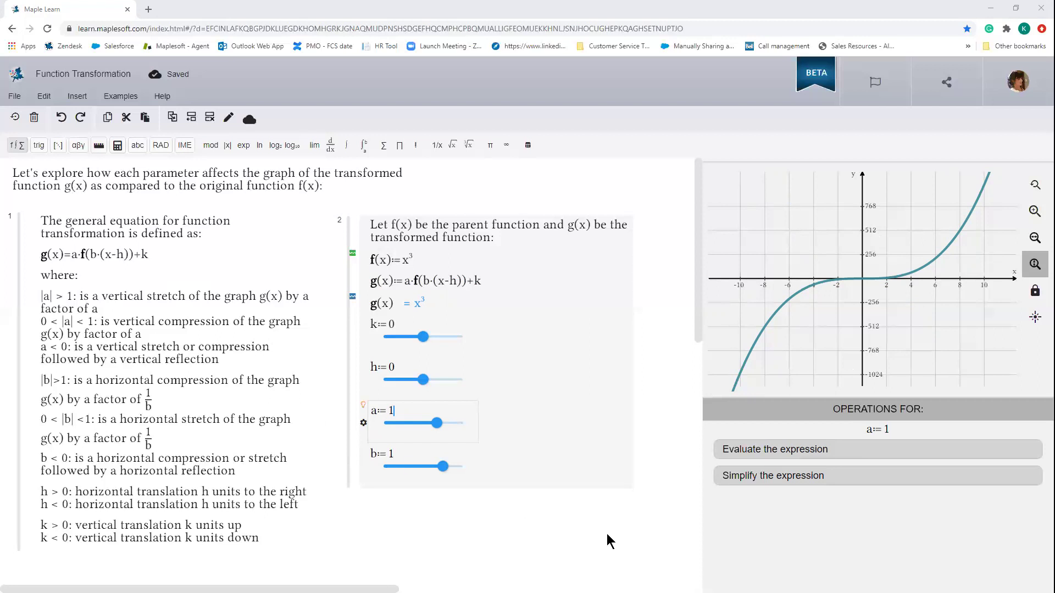
Append .1 to b's value, then slide b up to 2.61
left_click(390, 454)
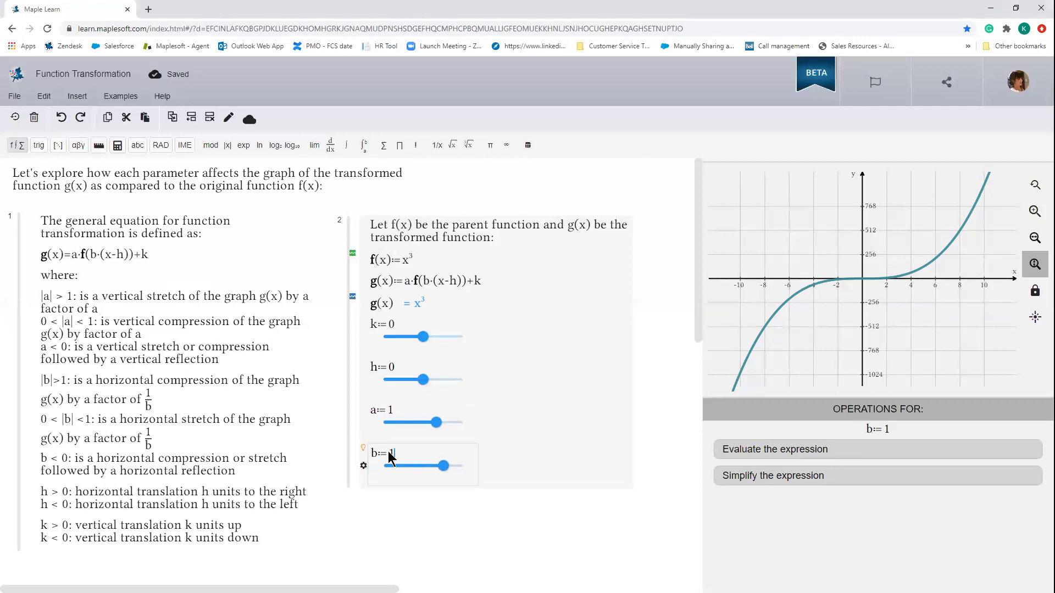
type(".1")
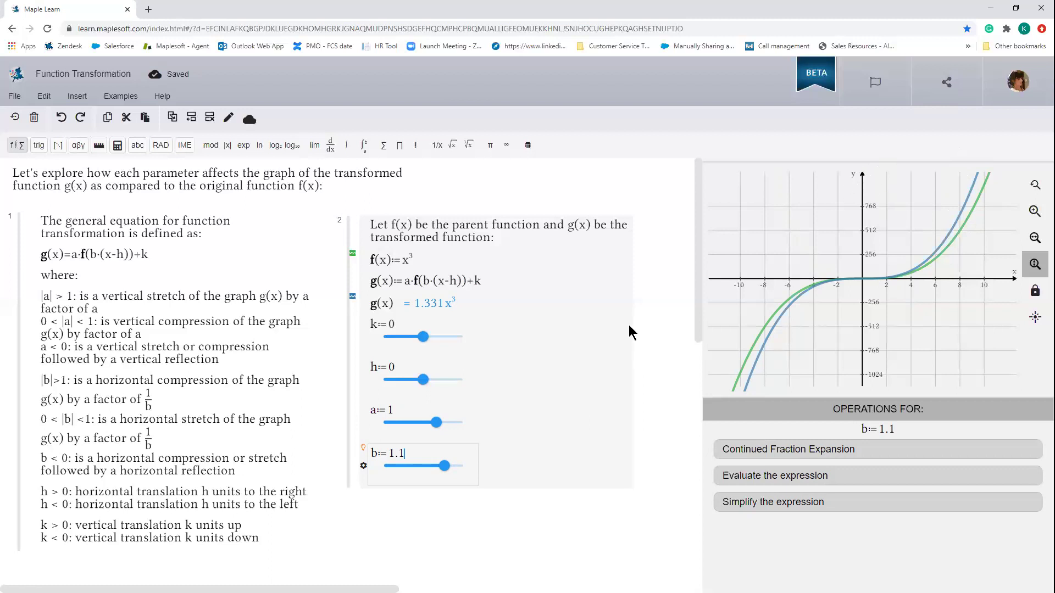
left_click(445, 467)
left_click_drag(455, 469, 463, 466)
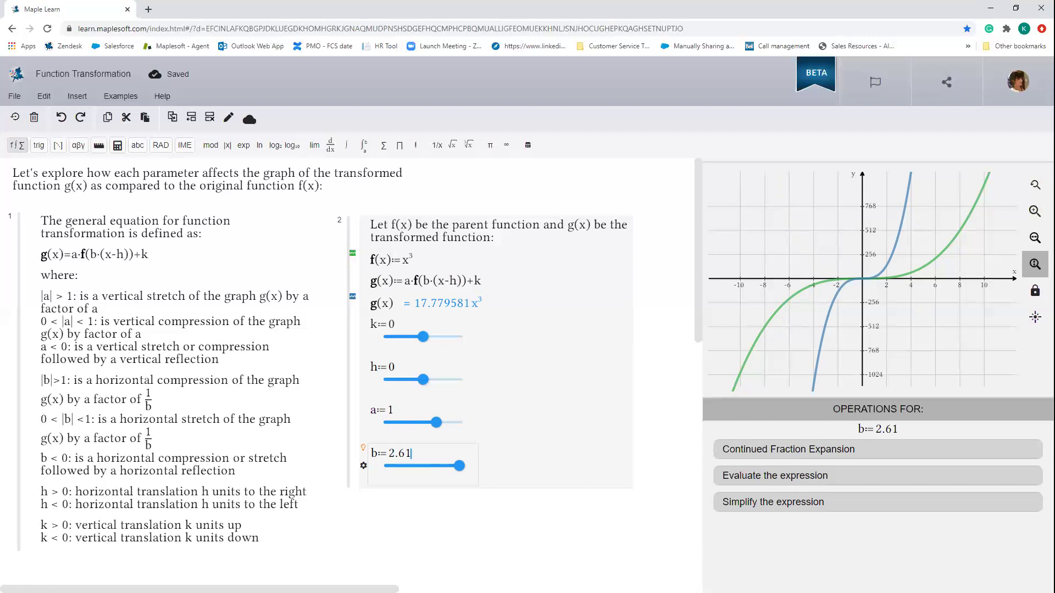
Slide b left down to 0.44, flattening g(x) to 0.085184x³
left_click_drag(454, 471, 438, 467)
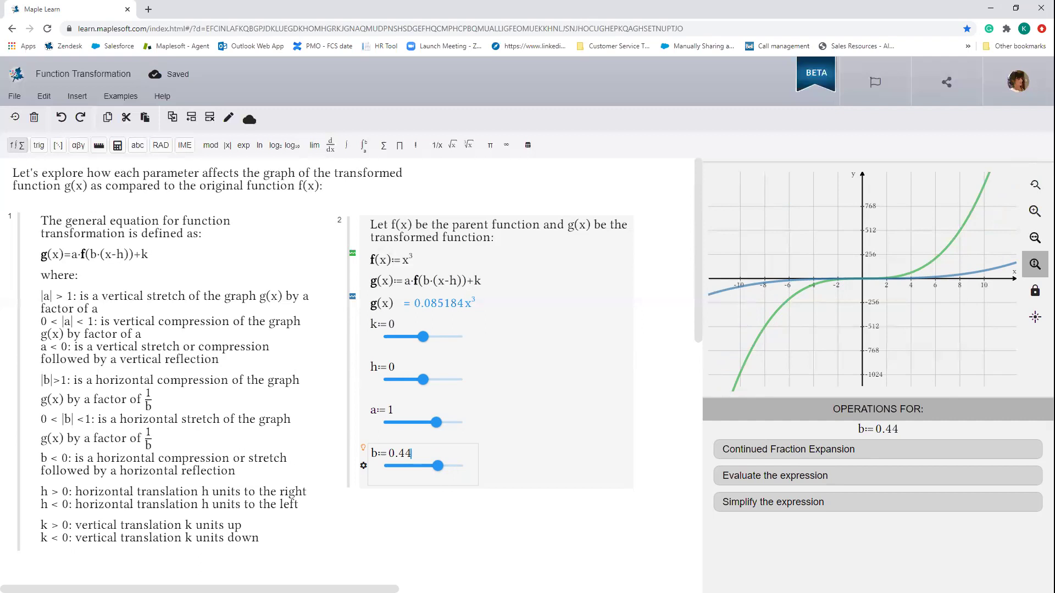
Edit the b field from 0.44 to -3, giving g(x) = -27x³
left_click(390, 455)
type("-")
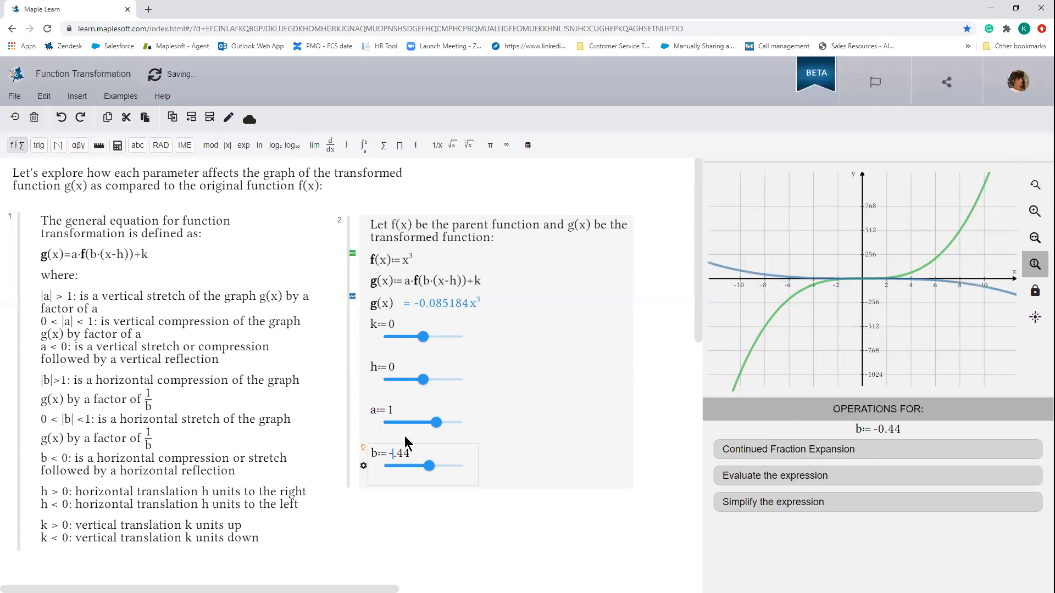
key("Delete")
key("Delete")
key("Delete")
type("3")
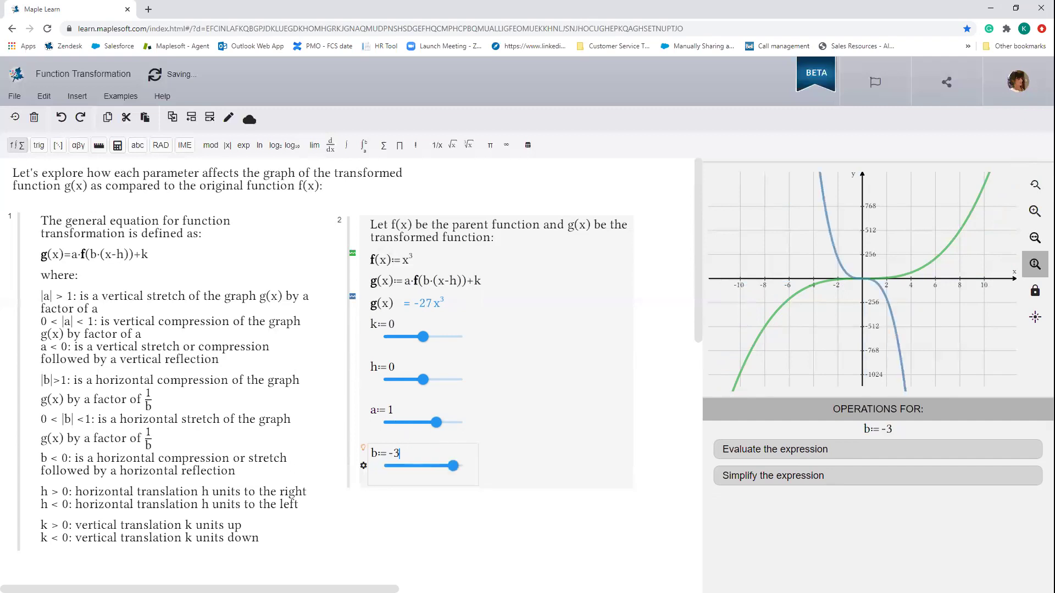